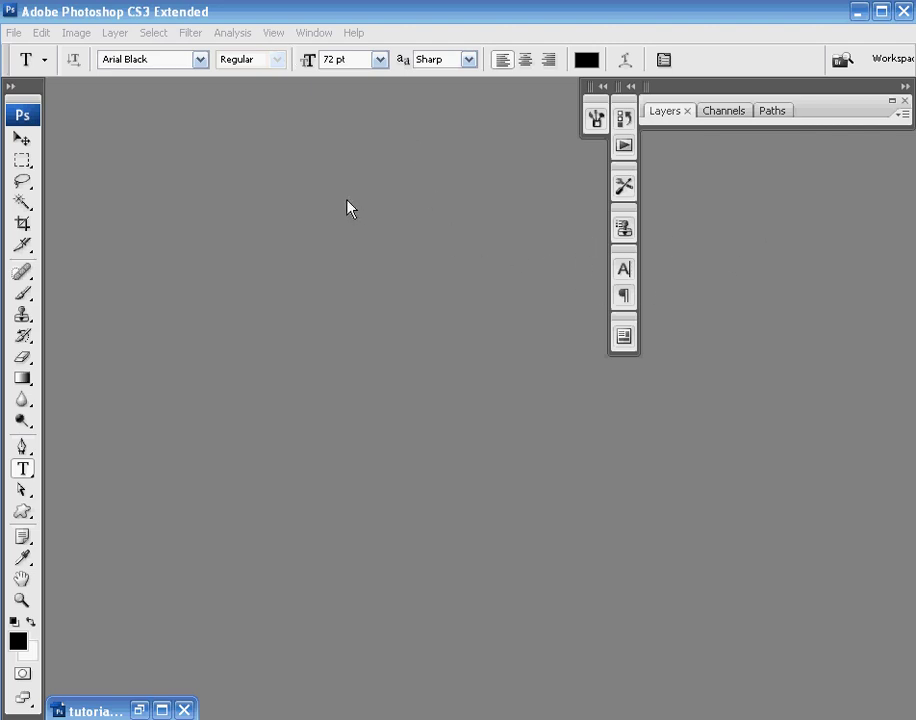
- Create a new document at Default Photoshop Size (7 × 5 in, 72 ppi), maximised with Layers expanded
left_click(14, 33)
left_click(30, 54)
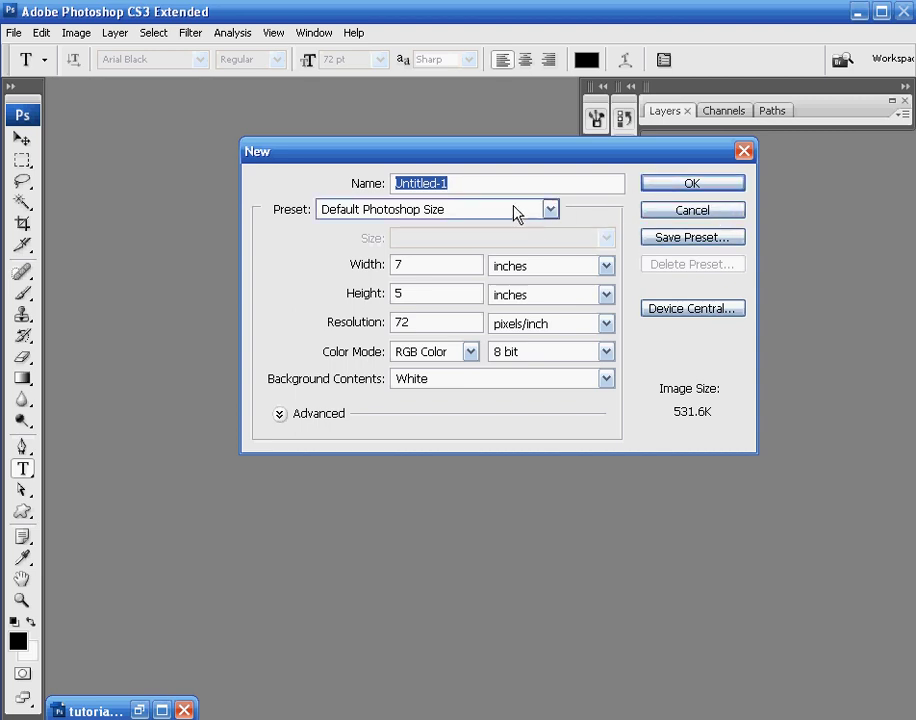
left_click(517, 217)
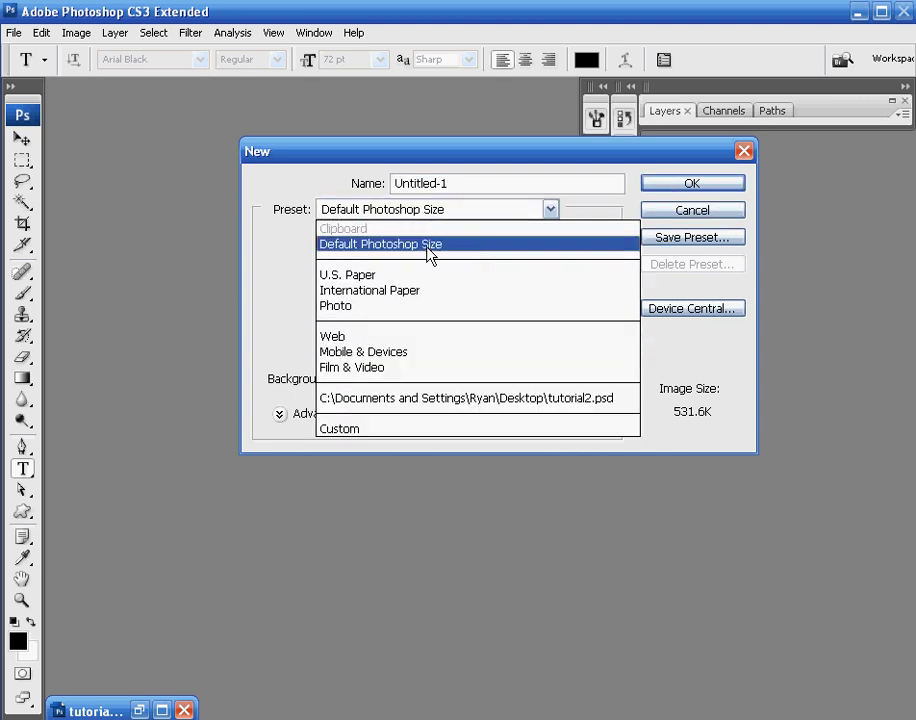
left_click(429, 254)
left_click(676, 189)
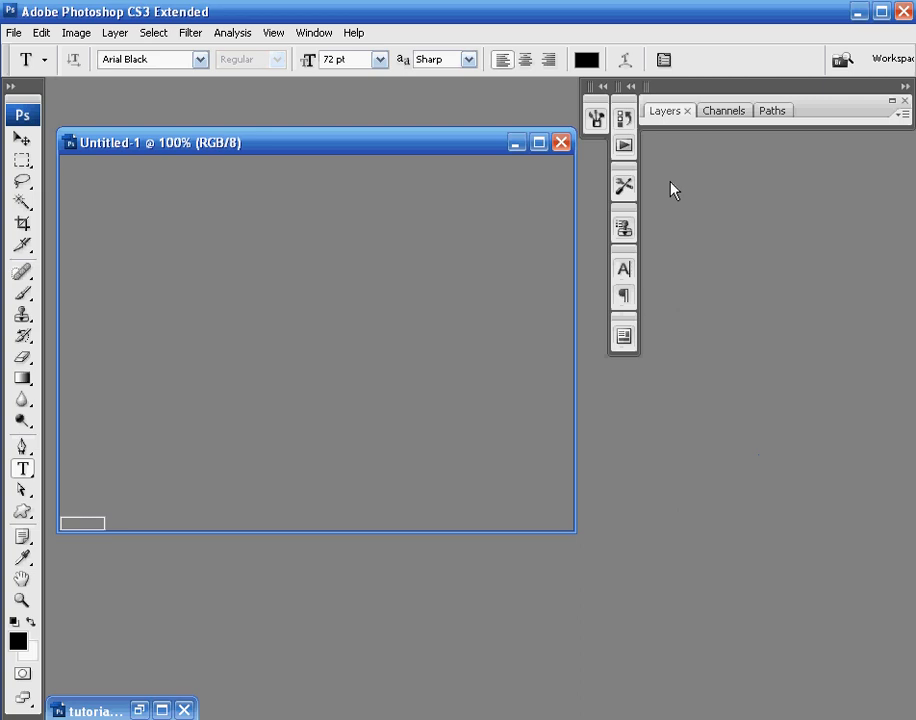
left_click(538, 143)
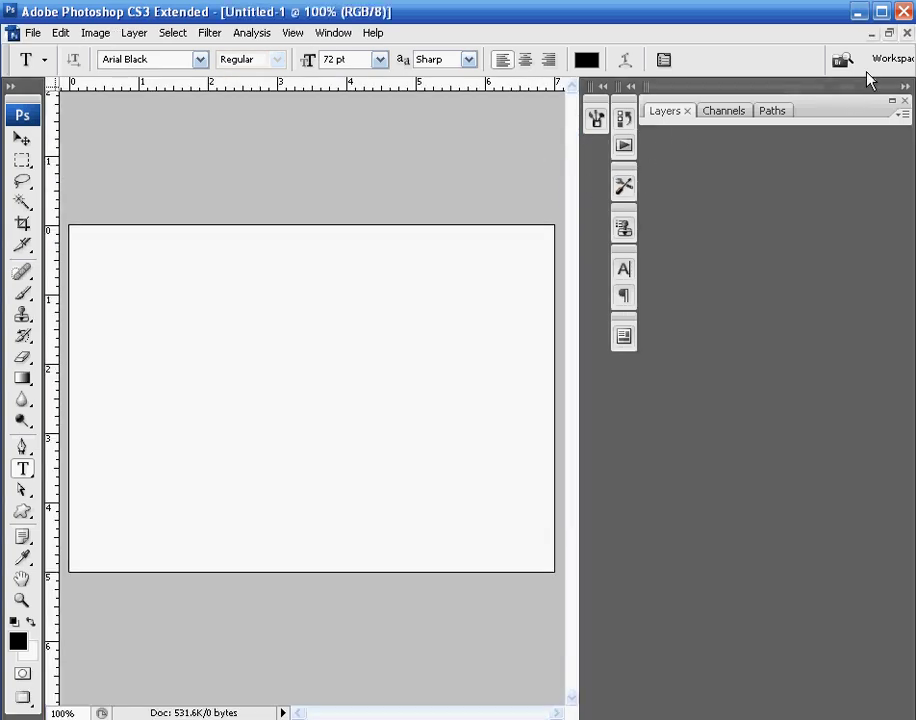
double_click(886, 110)
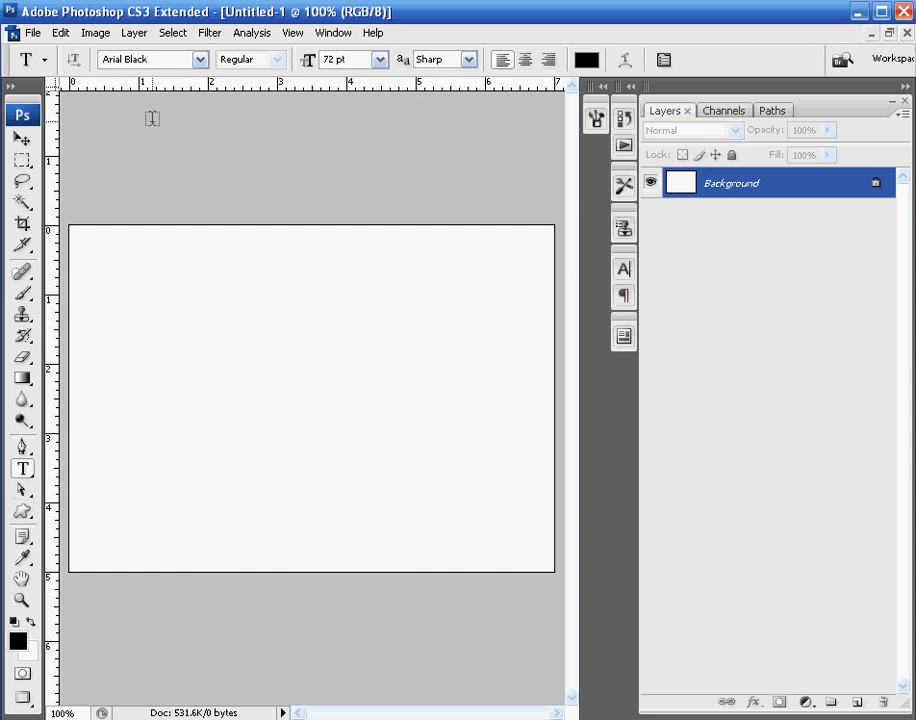
- Choose Arial Black as the Type tool font
left_click(200, 59)
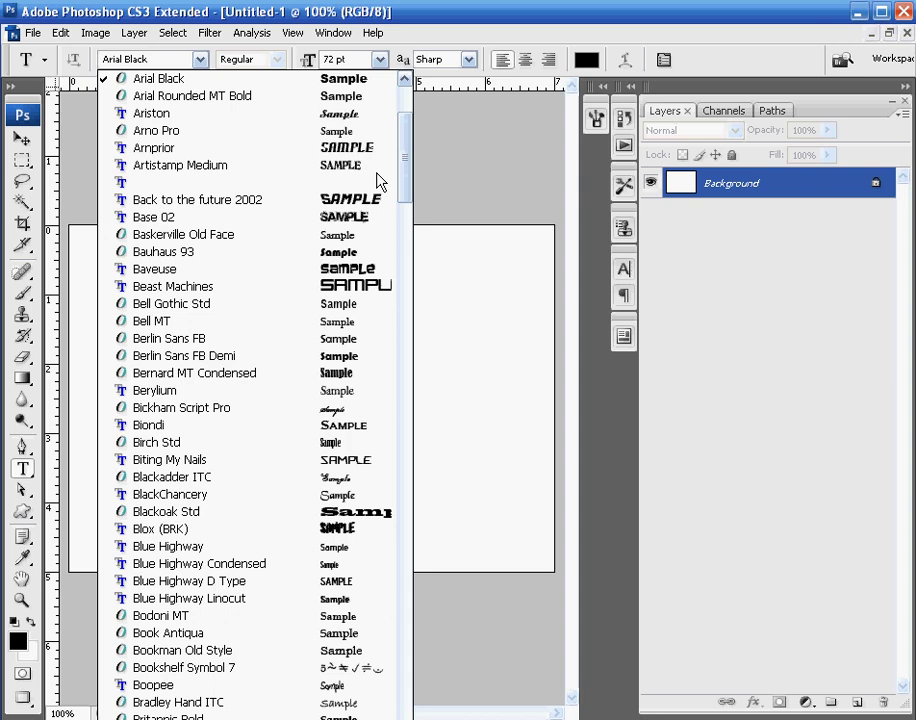
scroll(407, 145, "up", 2)
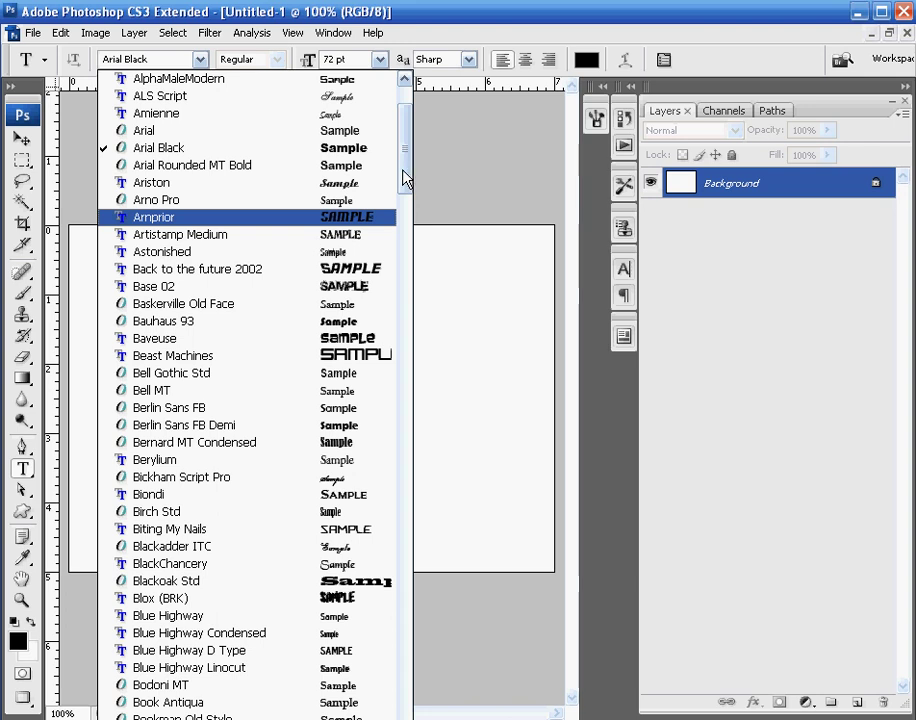
left_click(345, 18)
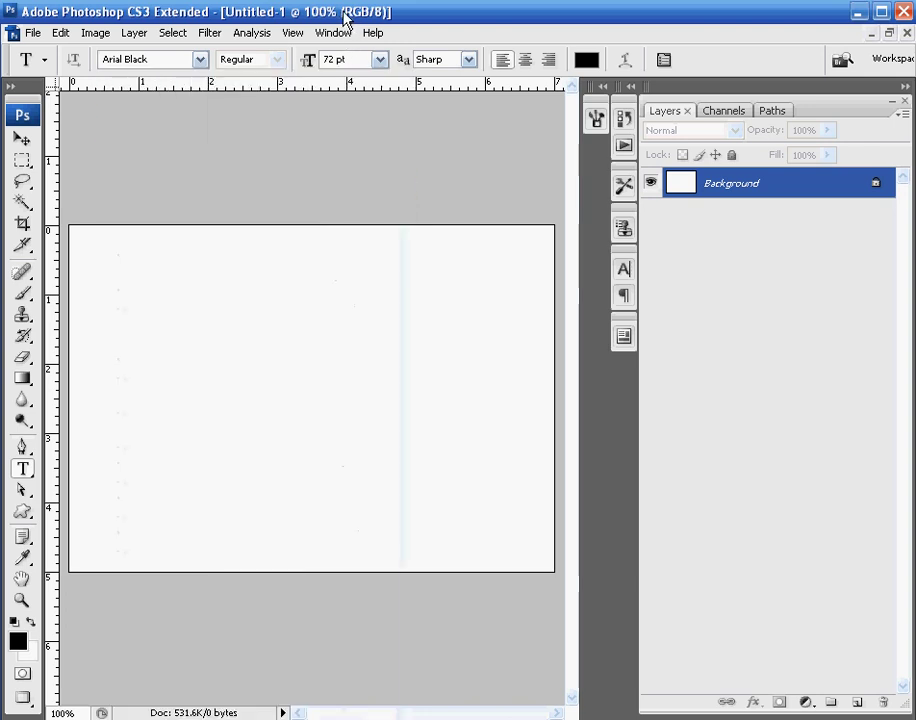
- Type the word 'Tutorial' left of the canvas centre, correcting mistakes along the way
left_click(166, 395)
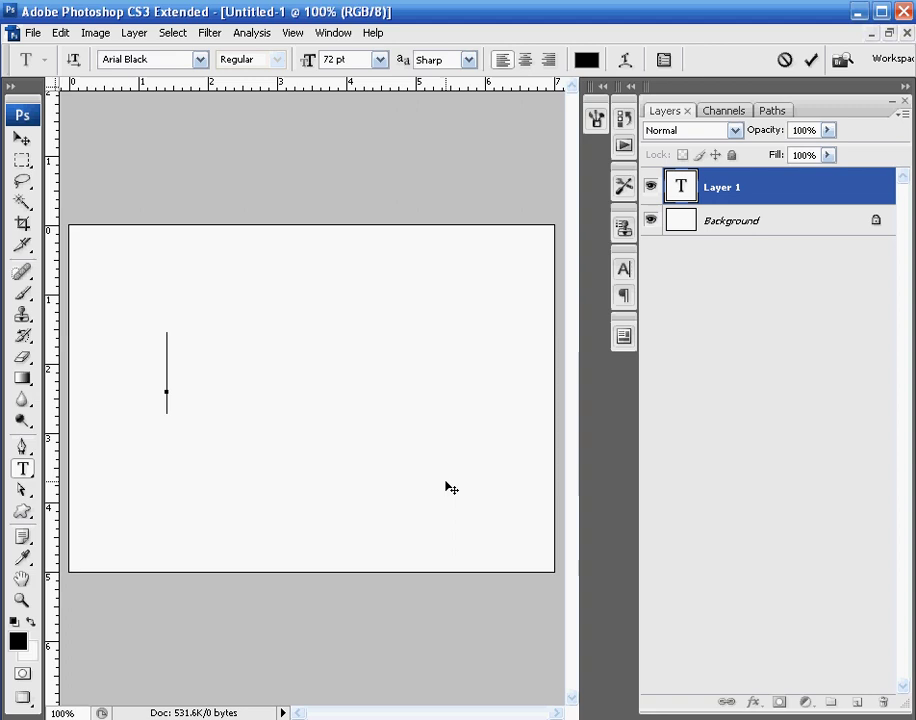
type("Tutorial")
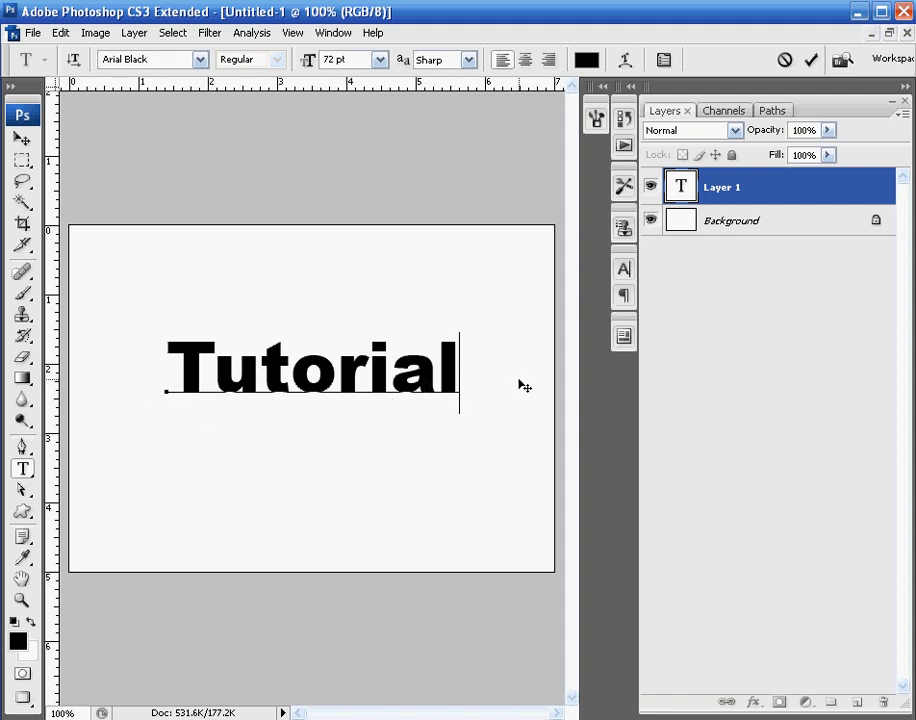
key("BackSpace")
key("BackSpace")
key("BackSpace")
key("BackSpace")
key("BackSpace")
key("BackSpace")
key("BackSpace")
key("BackSpace")
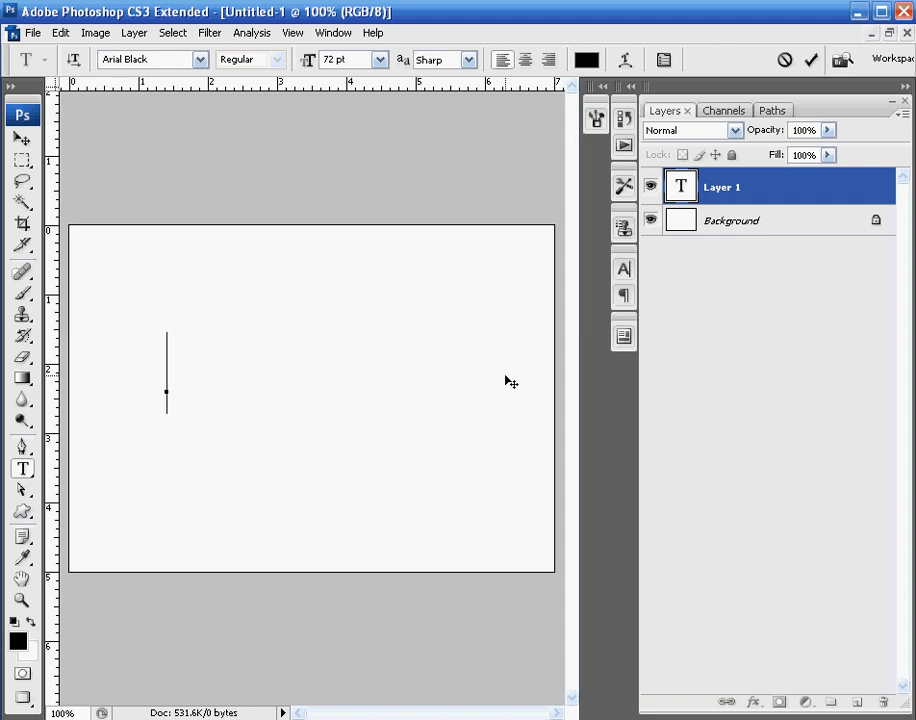
type("p")
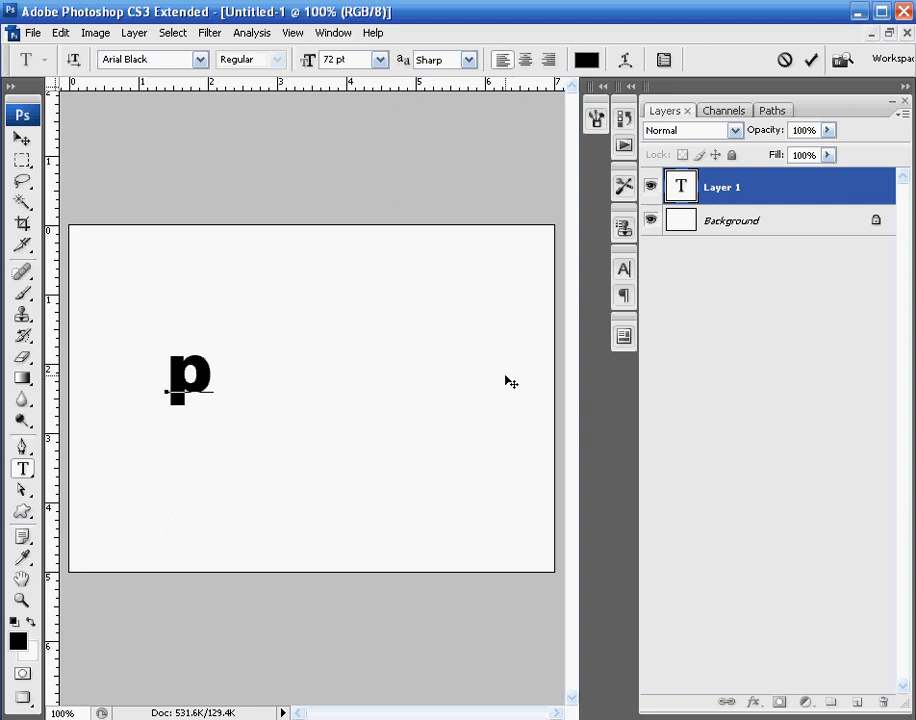
type("j")
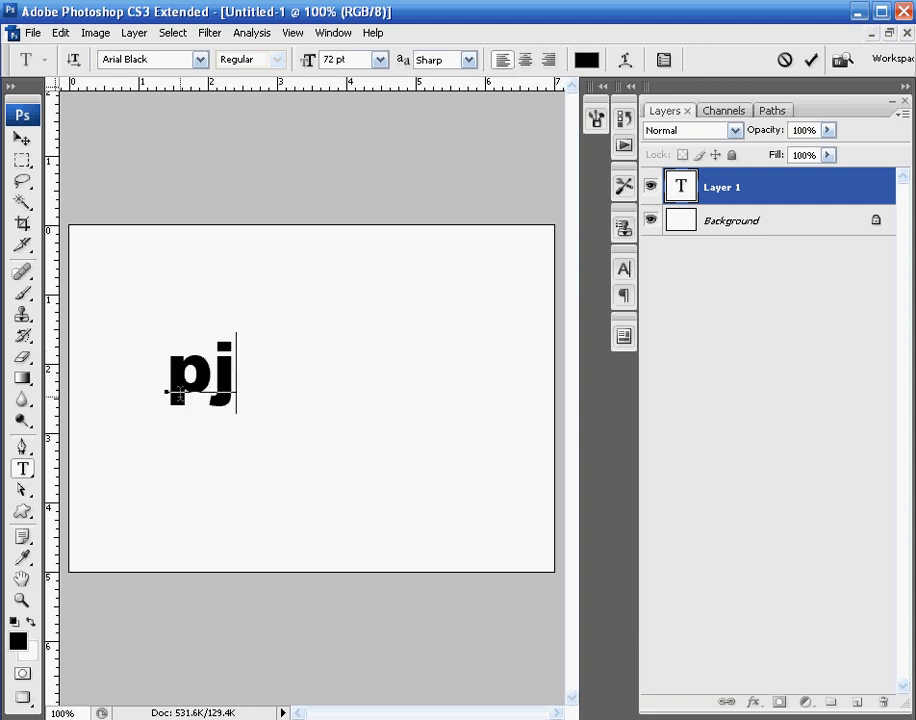
key("BackSpace")
key("BackSpace")
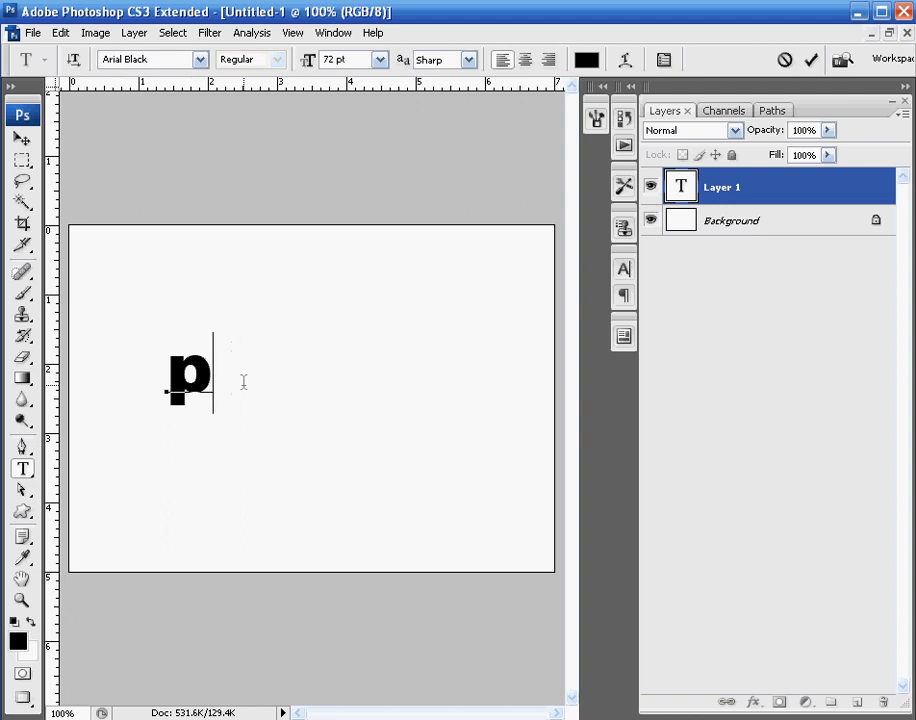
type("PJ")
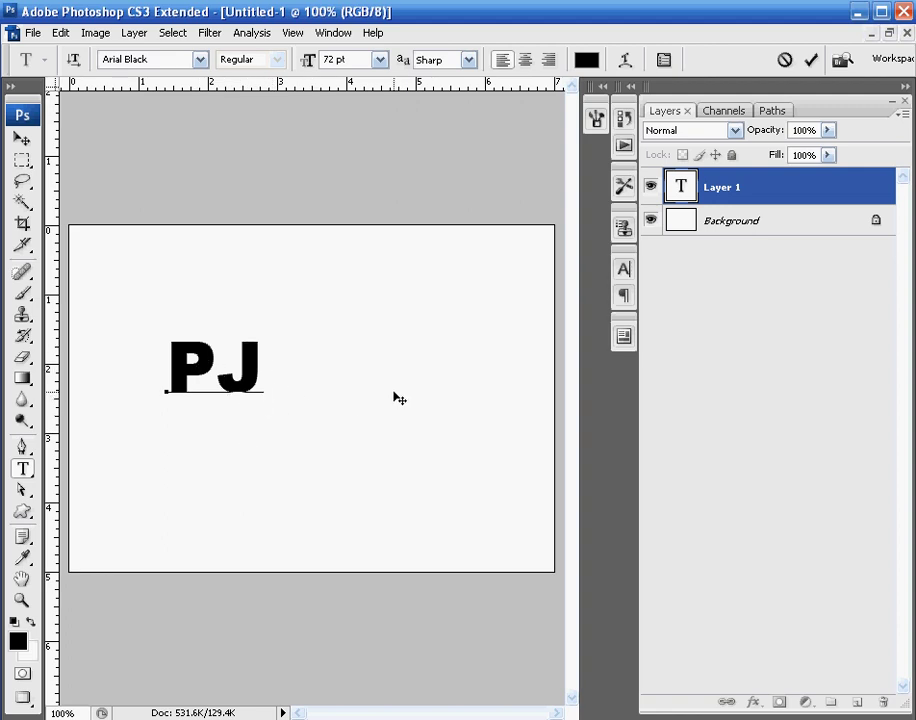
key("BackSpace")
key("BackSpace")
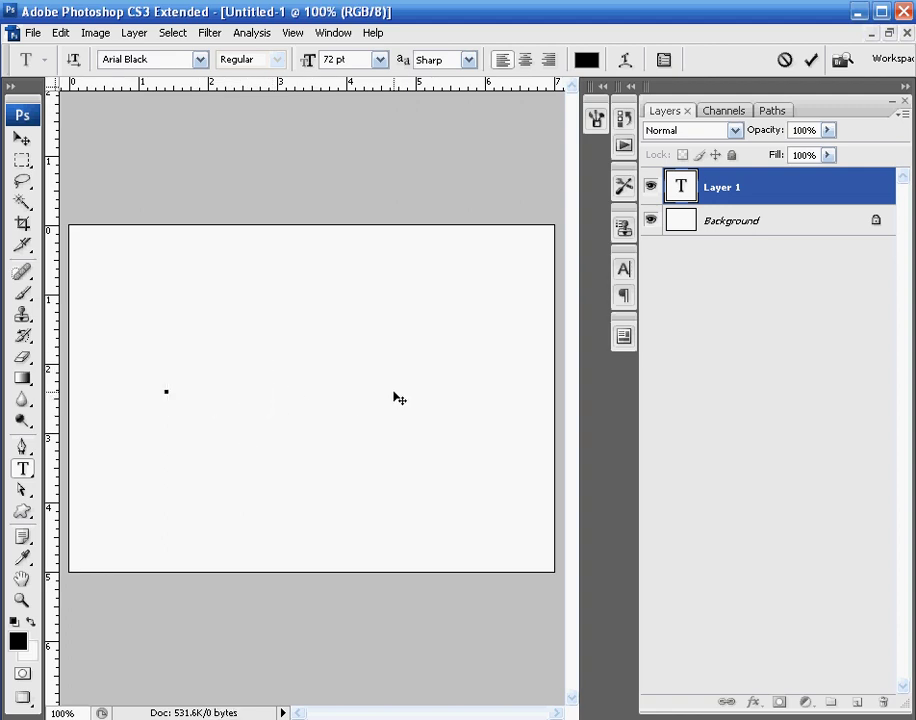
type("TUT")
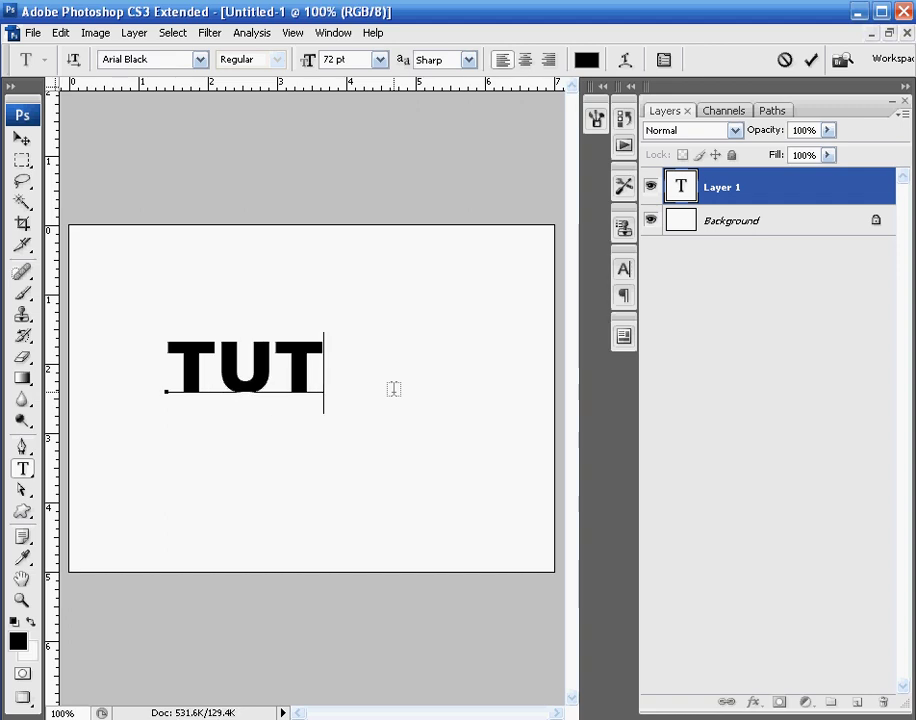
key("BackSpace")
key("BackSpace")
type("utorial")
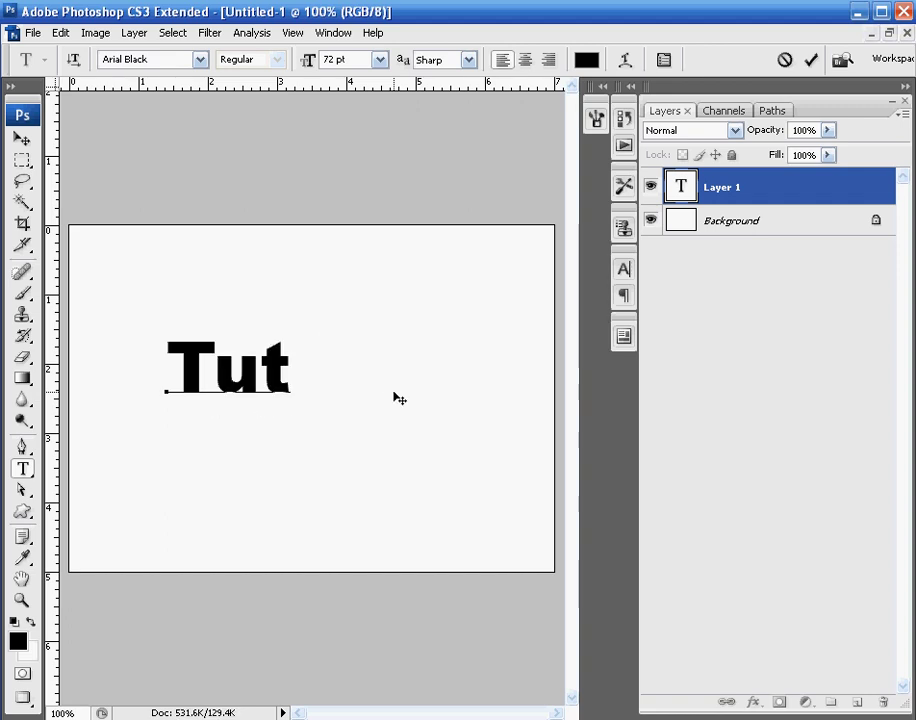
- Commit the Tutorial text and duplicate its layer with Ctrl+J into 'Tutorial copy'
left_click(810, 63)
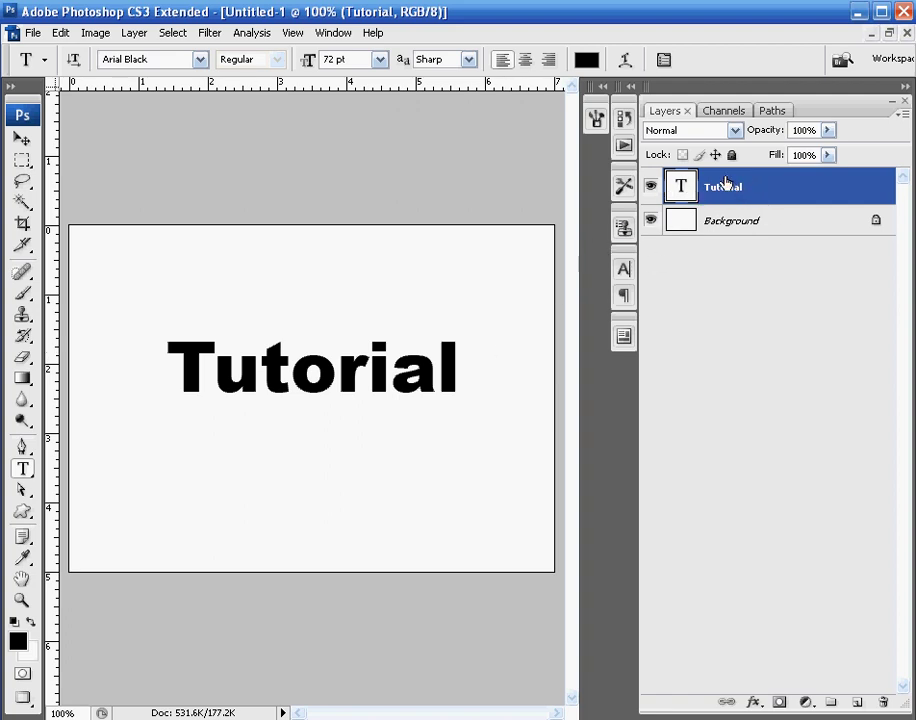
key("ctrl+j")
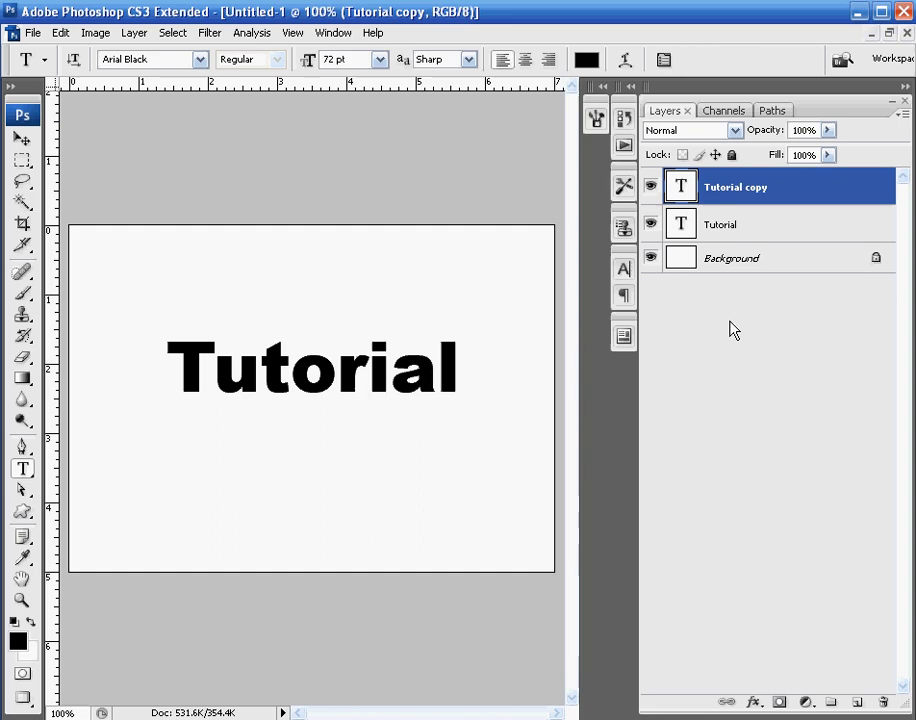
left_click(133, 35)
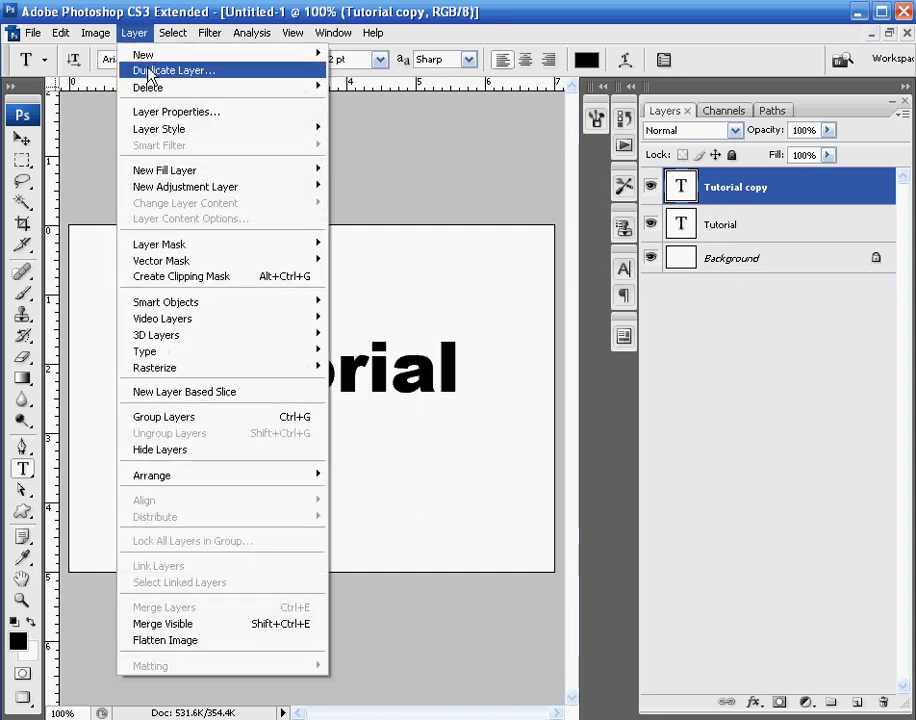
left_click(136, 10)
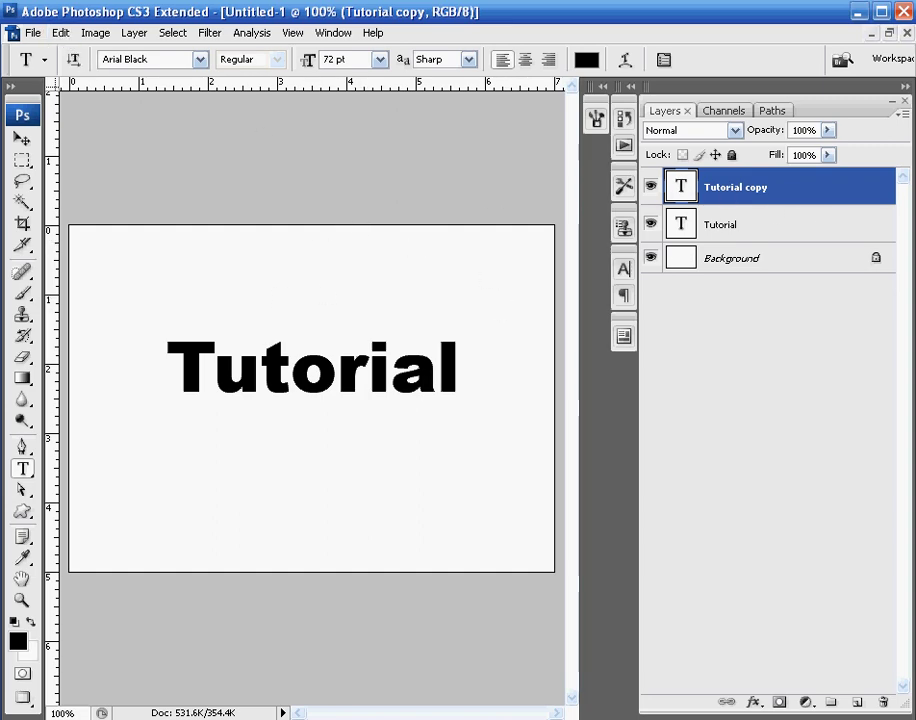
- Flip the Tutorial copy layer vertically via Edit > Transform > Flip Vertical
left_click(60, 33)
mouse_move(118, 345)
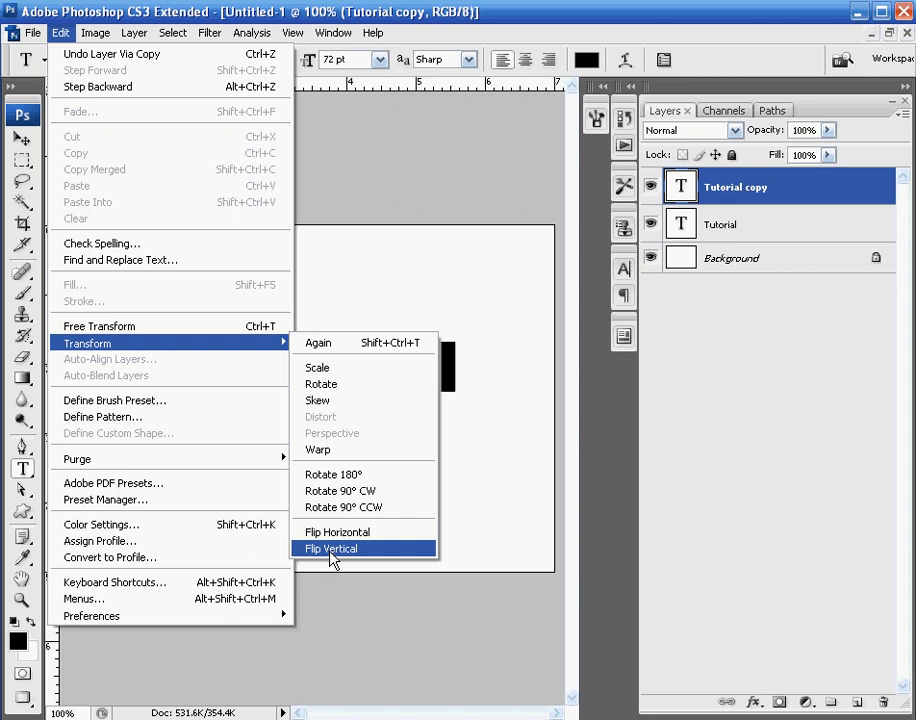
left_click(331, 549)
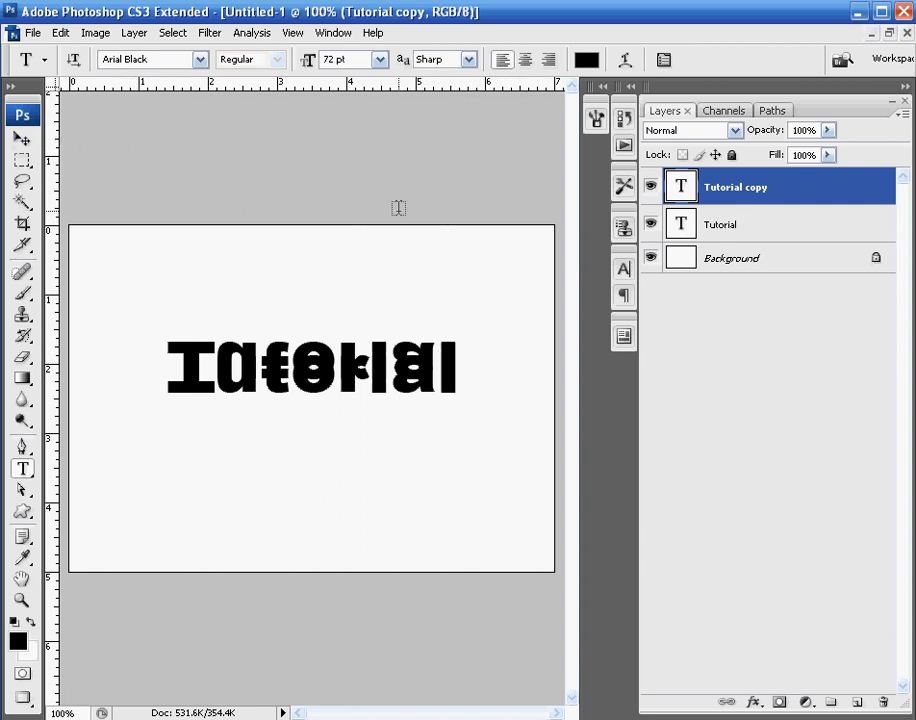
left_click(22, 140)
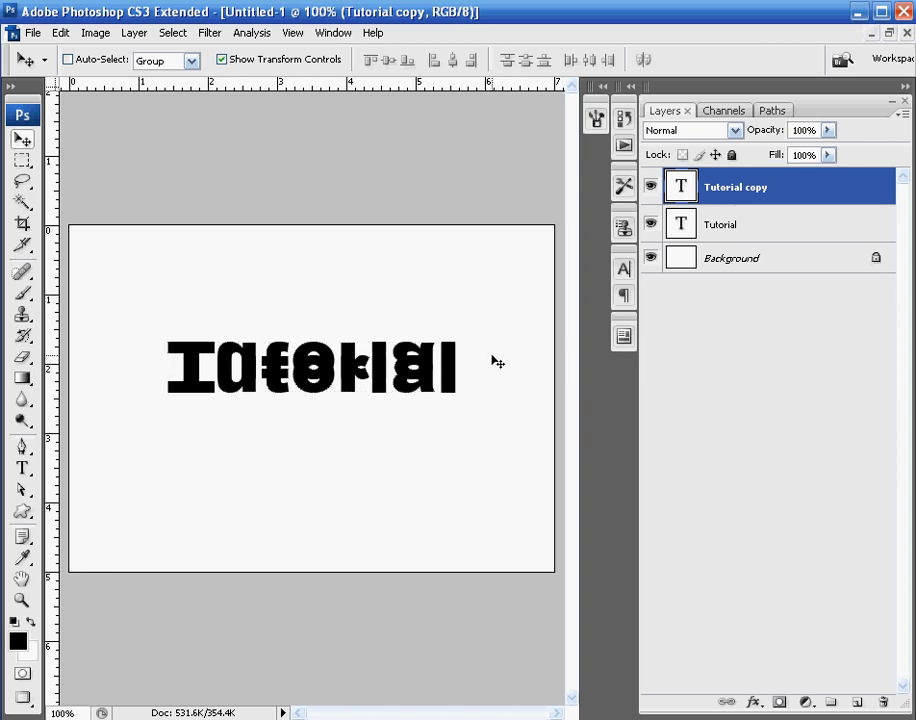
- Move the flipped copy below the original and nudge it until it meets the baseline
left_click_drag(491, 362, 495, 425)
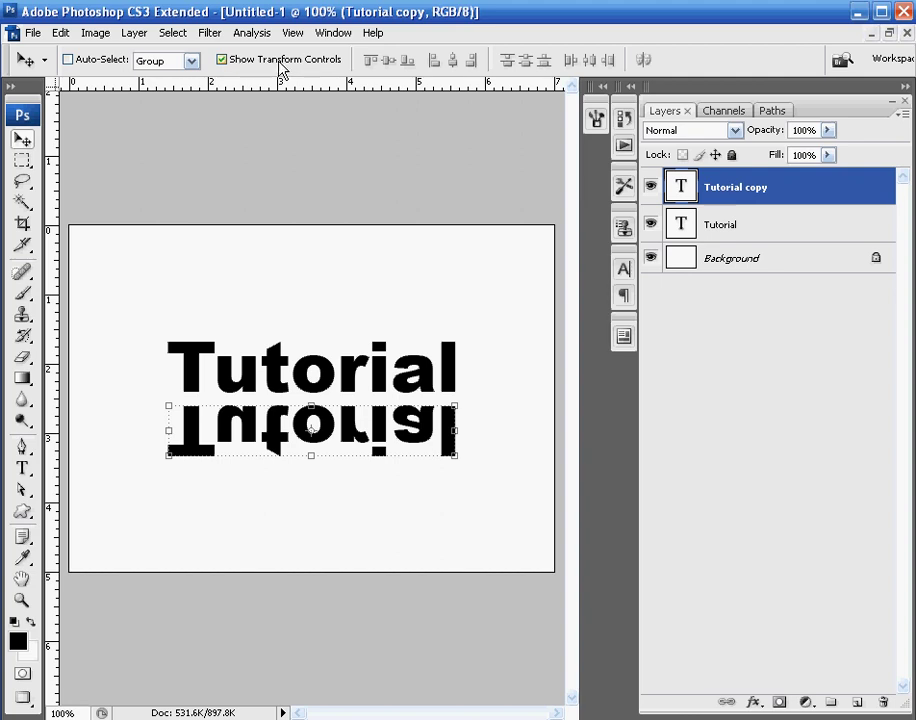
left_click(230, 61)
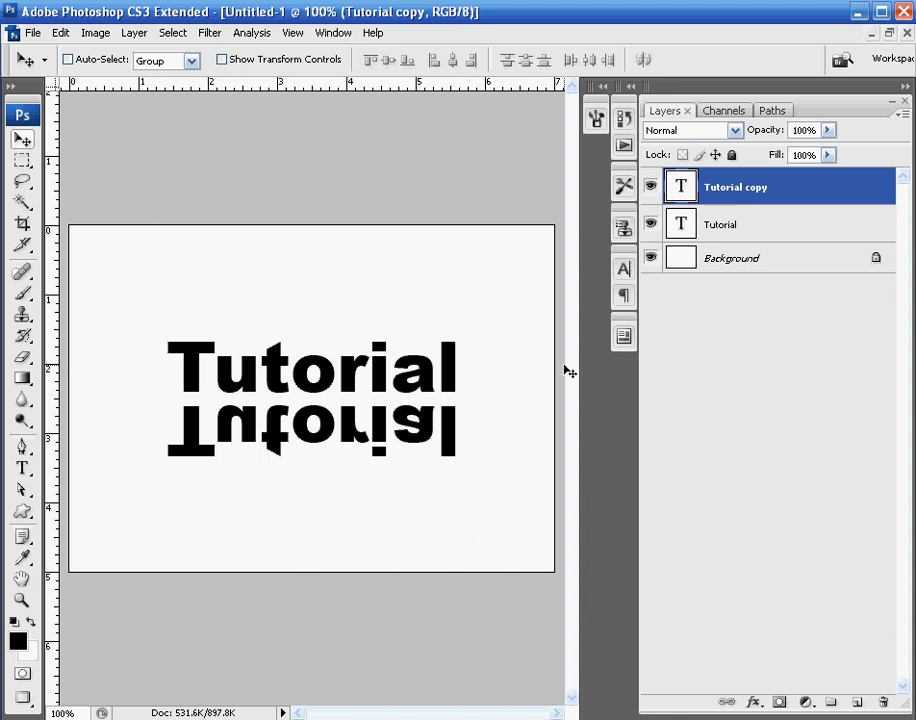
key("Up")
key("Up")
key("Up")
key("Up")
key("Up")
key("Up")
key("Up")
key("Up")
key("Up")
key("Up")
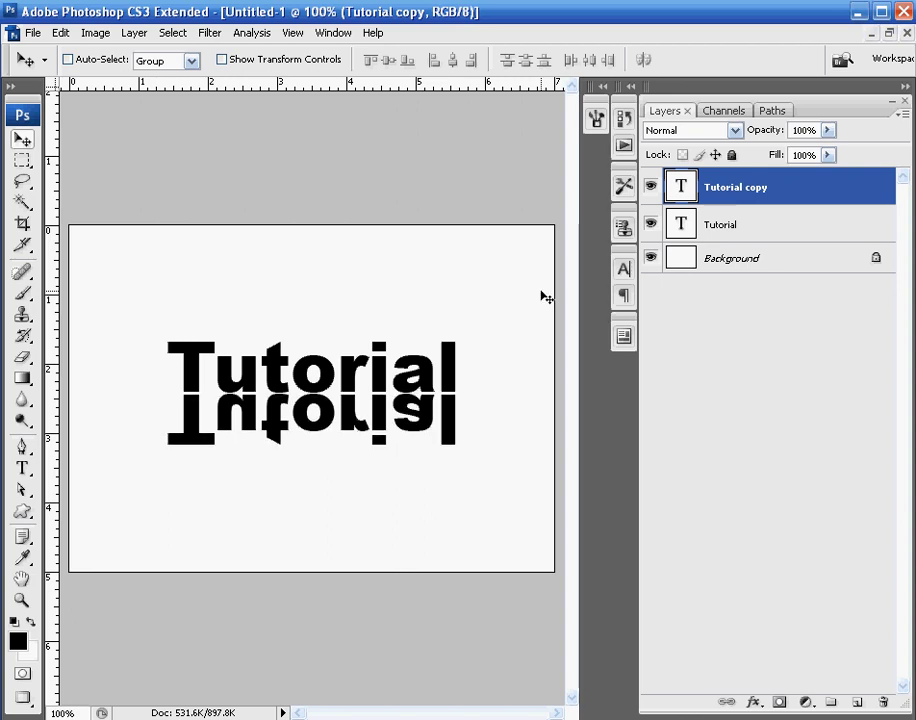
key("Up")
key("Up")
key("Up")
key("Up")
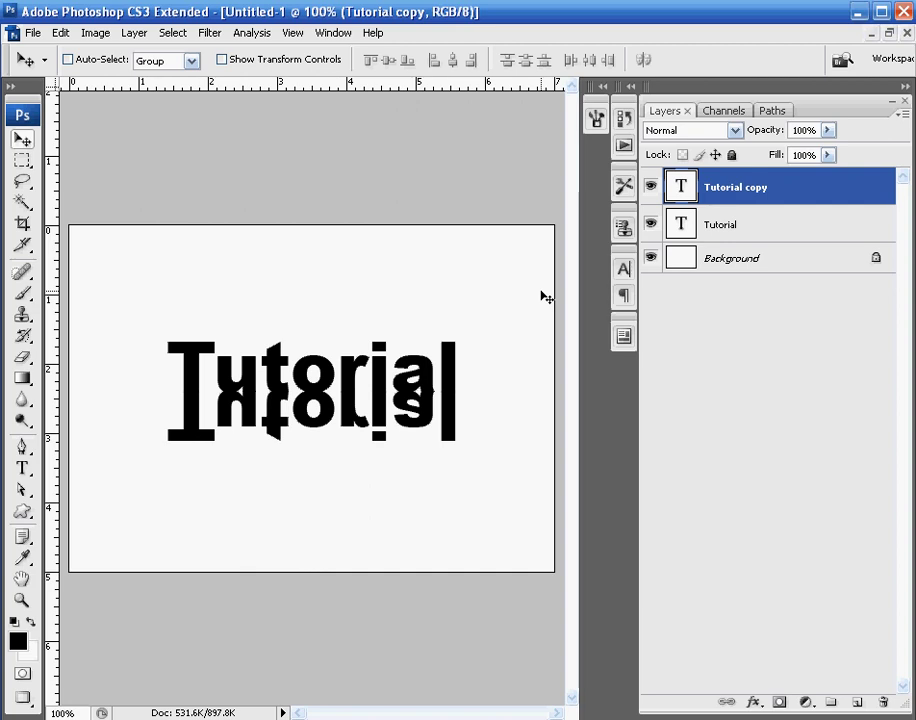
key("Down")
key("Down")
key("Down")
key("Down")
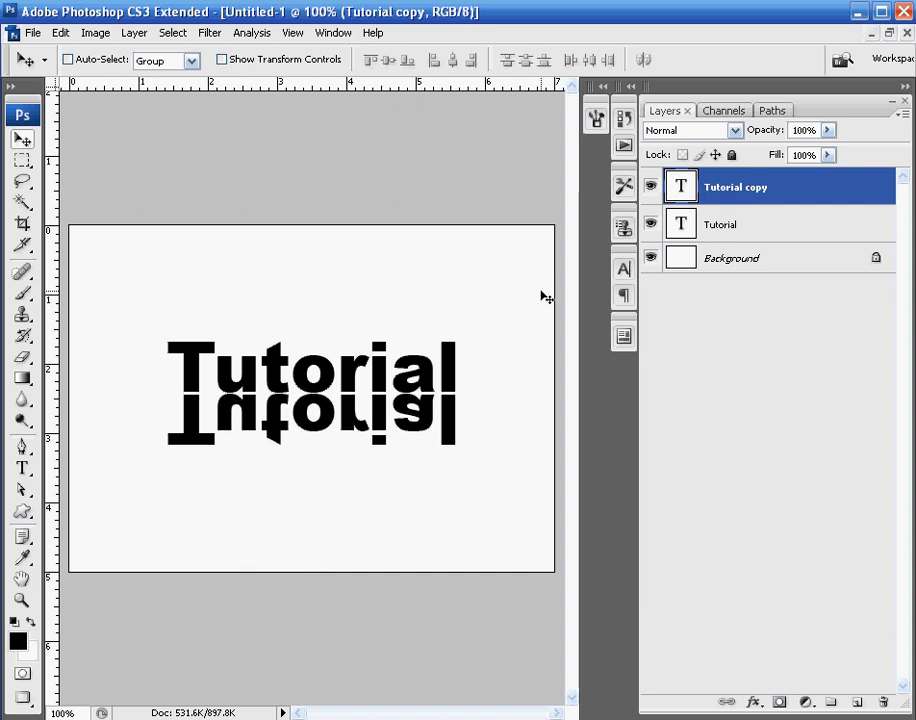
key("Up")
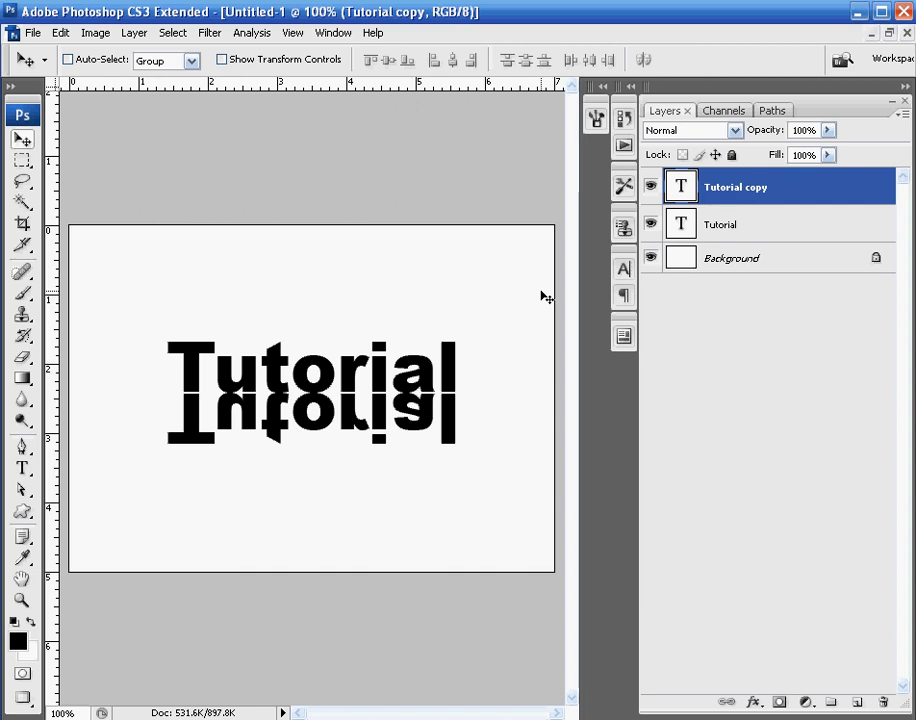
- Add a layer mask to the Tutorial copy layer
left_click(779, 704)
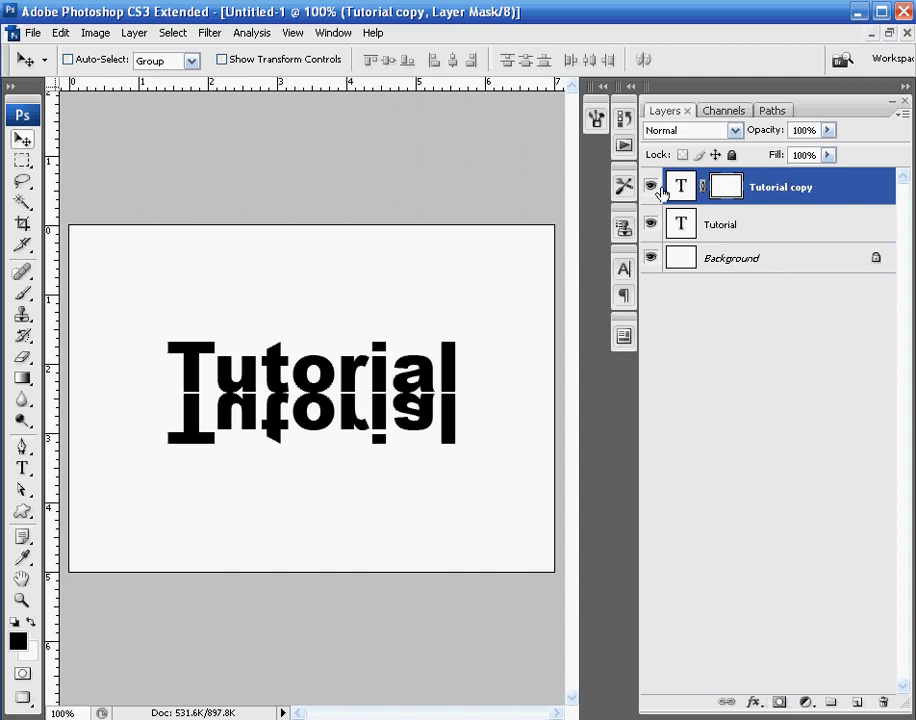
- Select the Gradient Tool with the black-to-white Foreground to Background preset
left_click(22, 379)
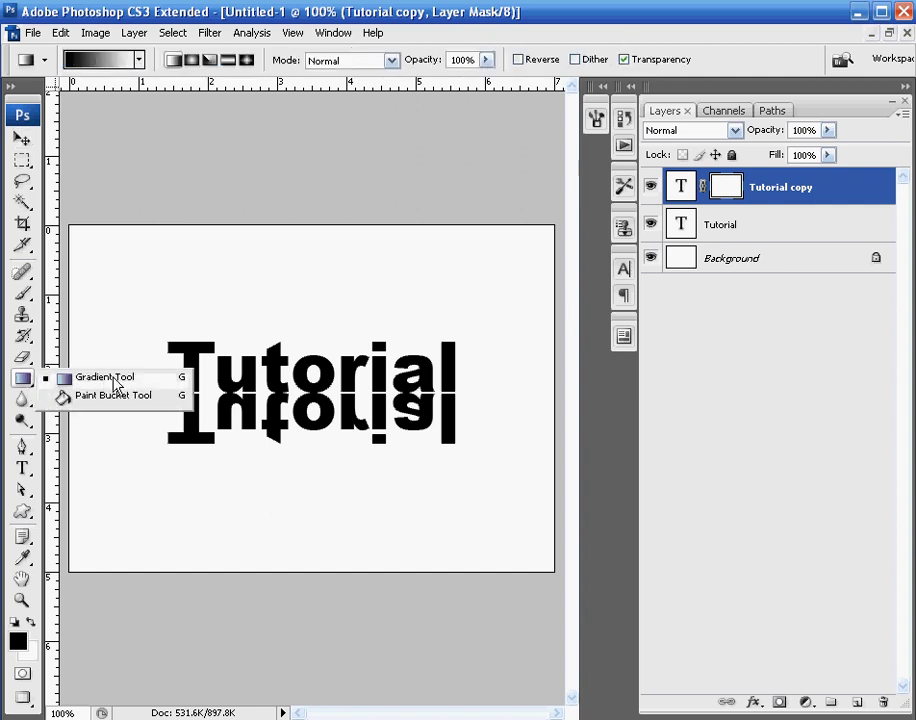
left_click(88, 378)
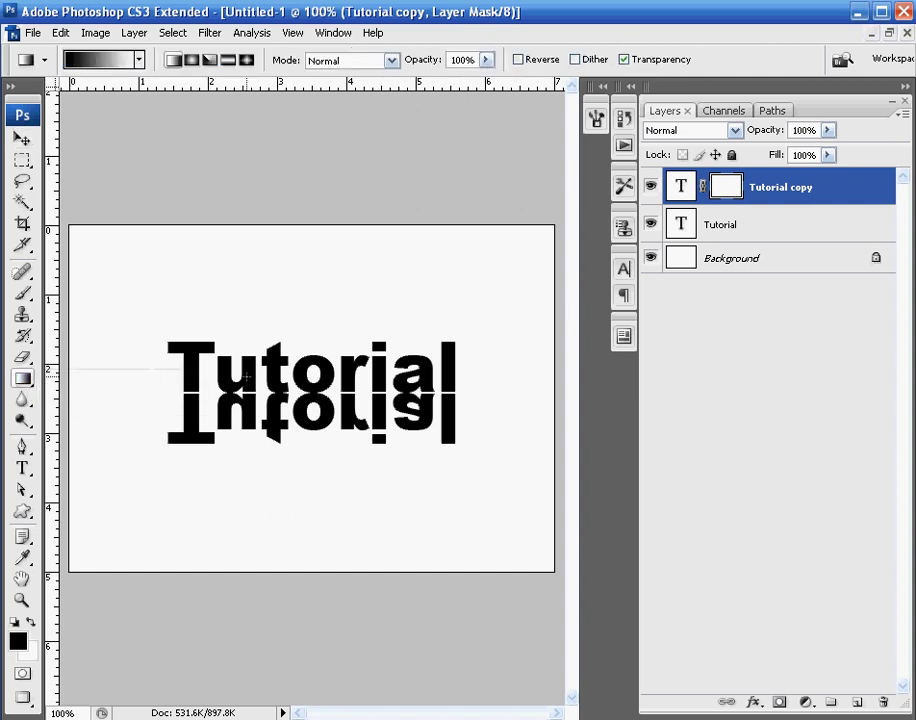
left_click(123, 62)
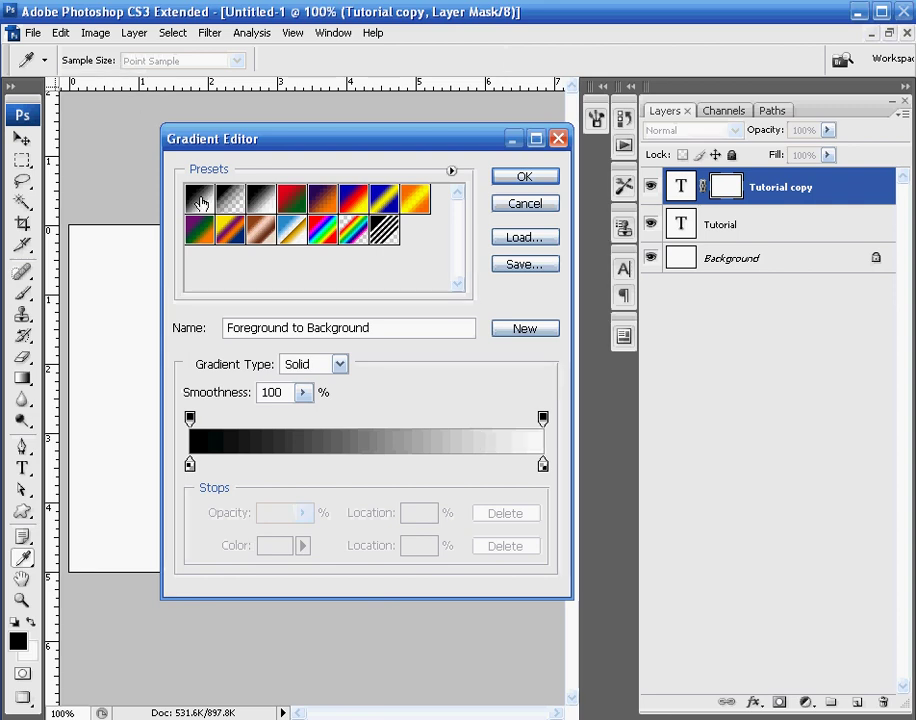
left_click(524, 176)
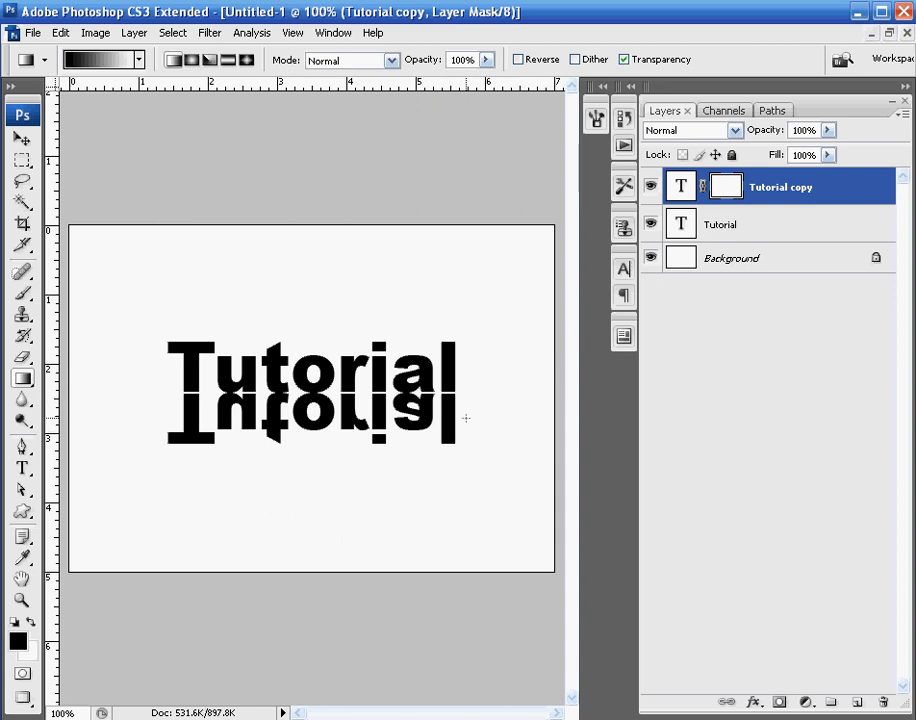
- Draw a vertical gradient on the Tutorial copy mask, redoing it until the reflection fades smoothly
left_click_drag(466, 390, 466, 366)
left_click_drag(466, 357, 466, 358)
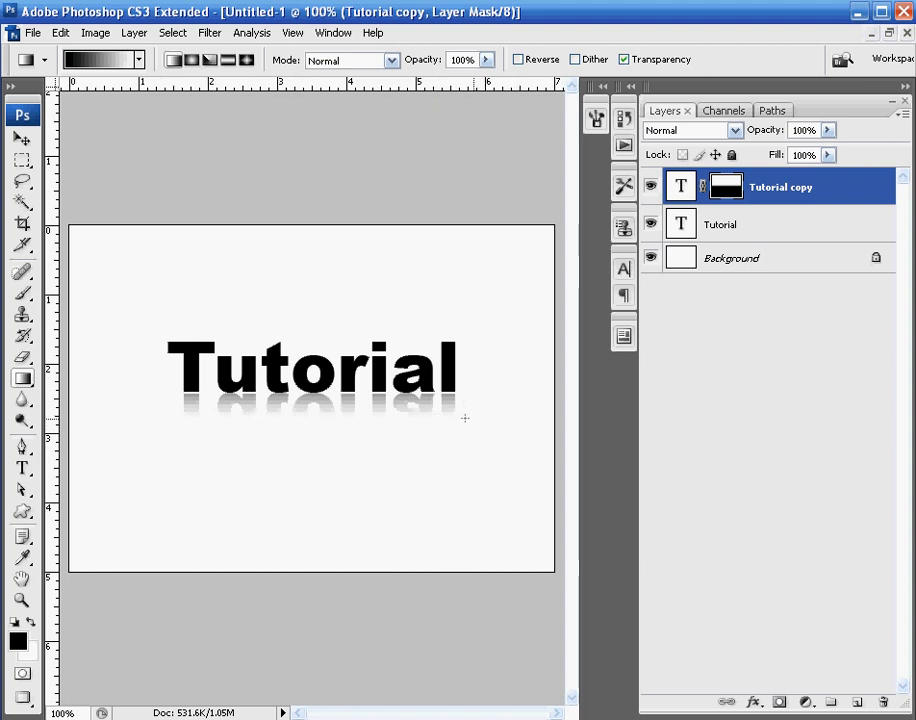
key("ctrl+z")
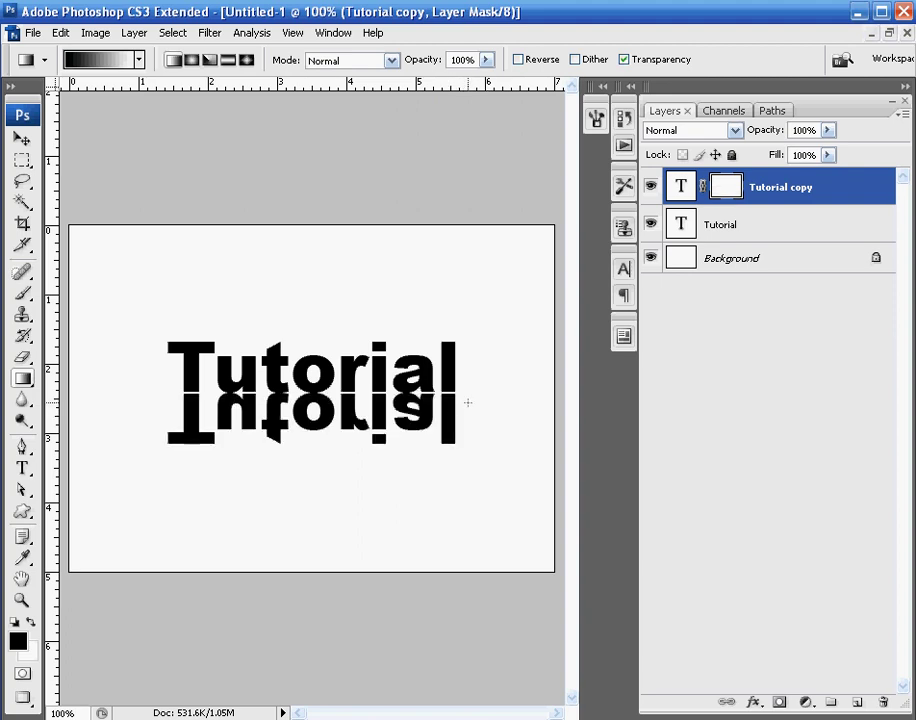
left_click_drag(465, 430, 467, 333)
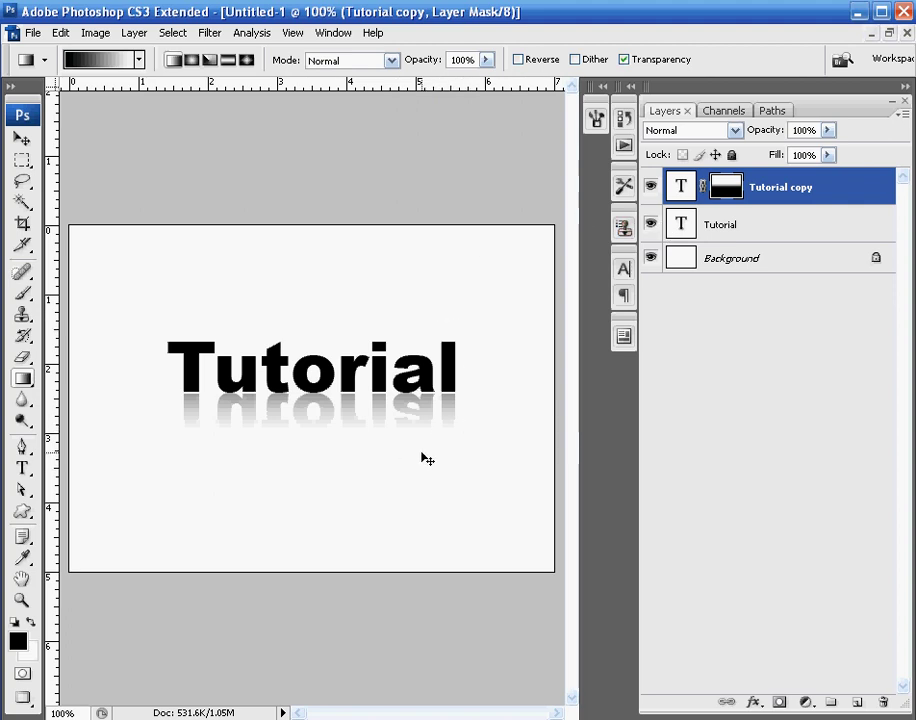
key("ctrl+z")
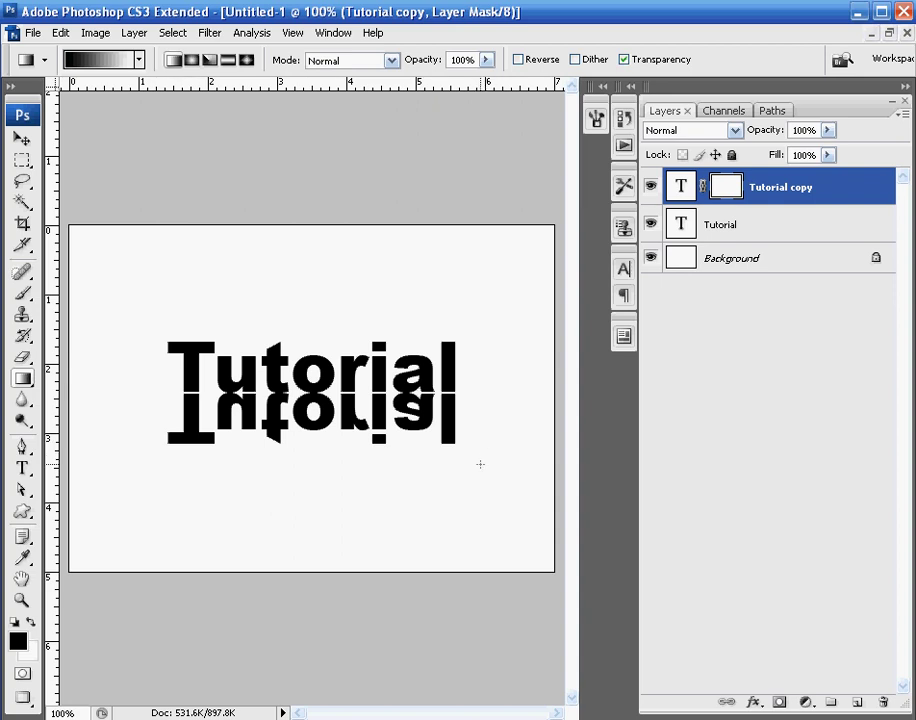
left_click_drag(472, 316, 472, 498)
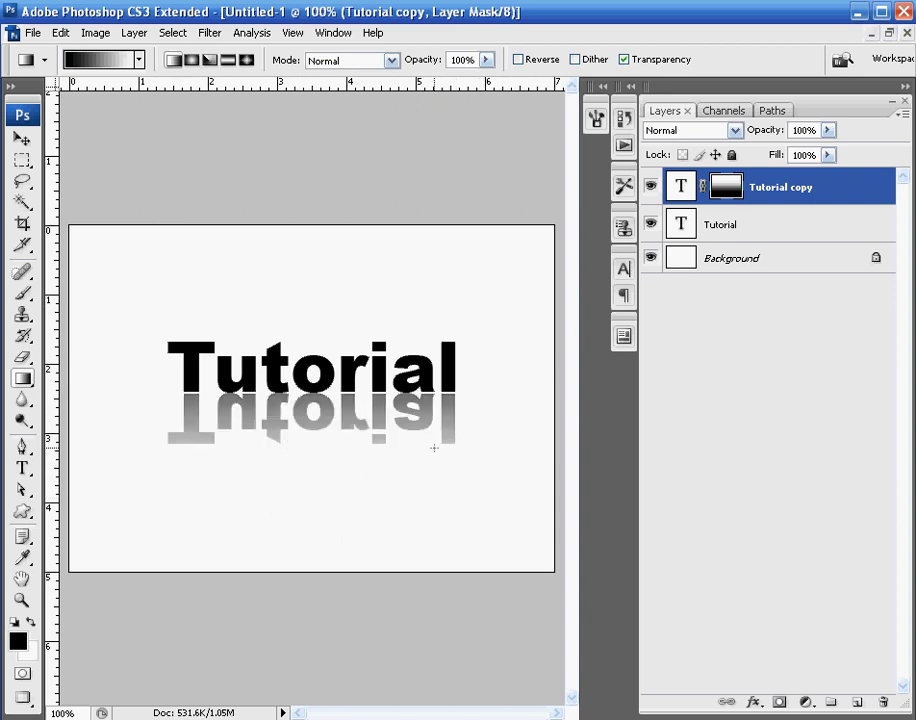
key("ctrl+z")
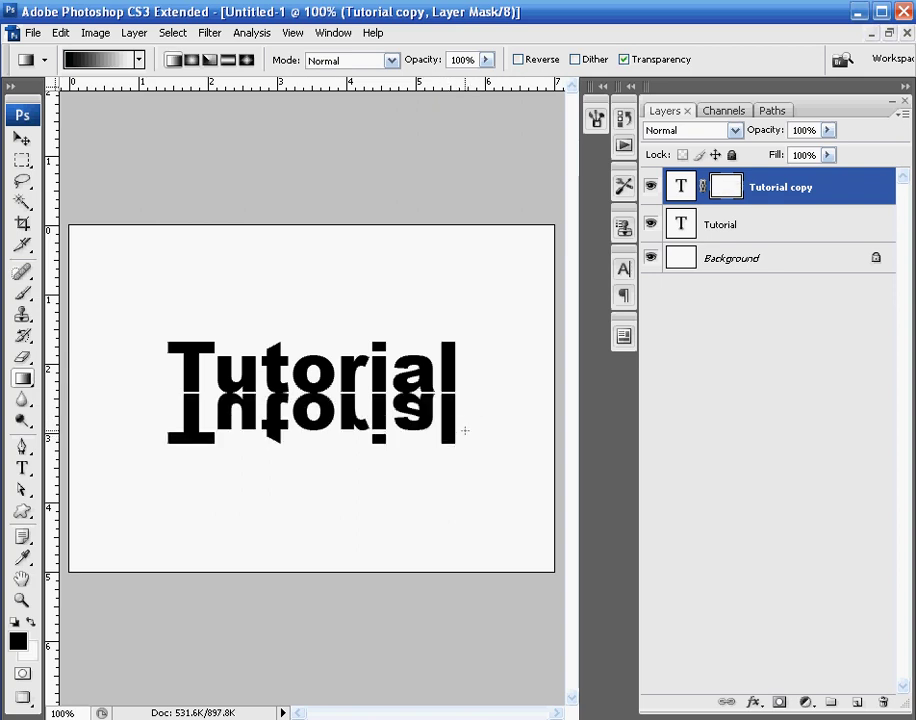
left_click_drag(466, 430, 470, 337)
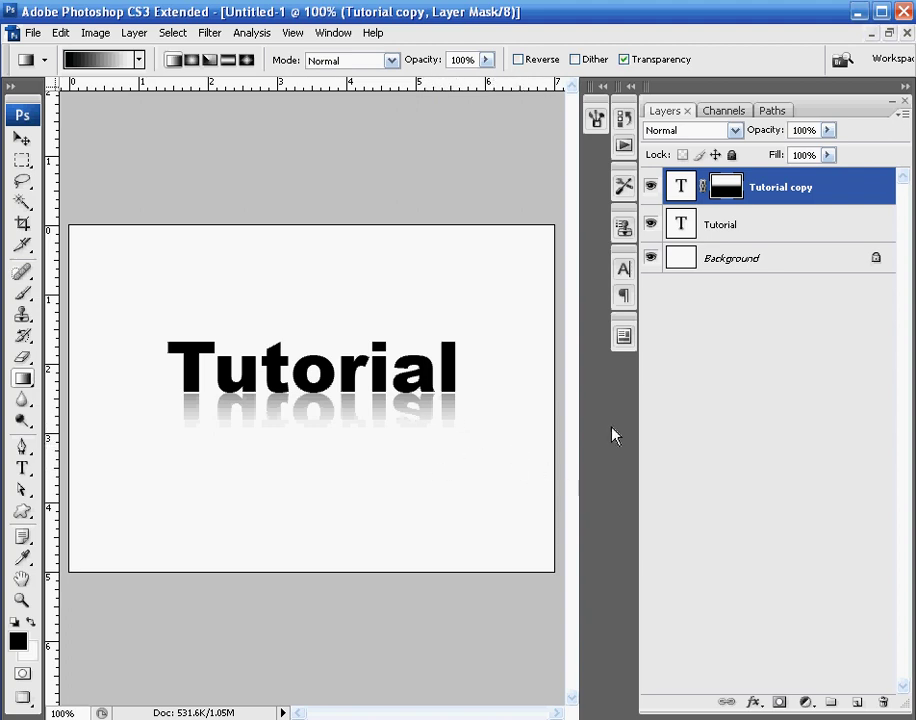
left_click(886, 32)
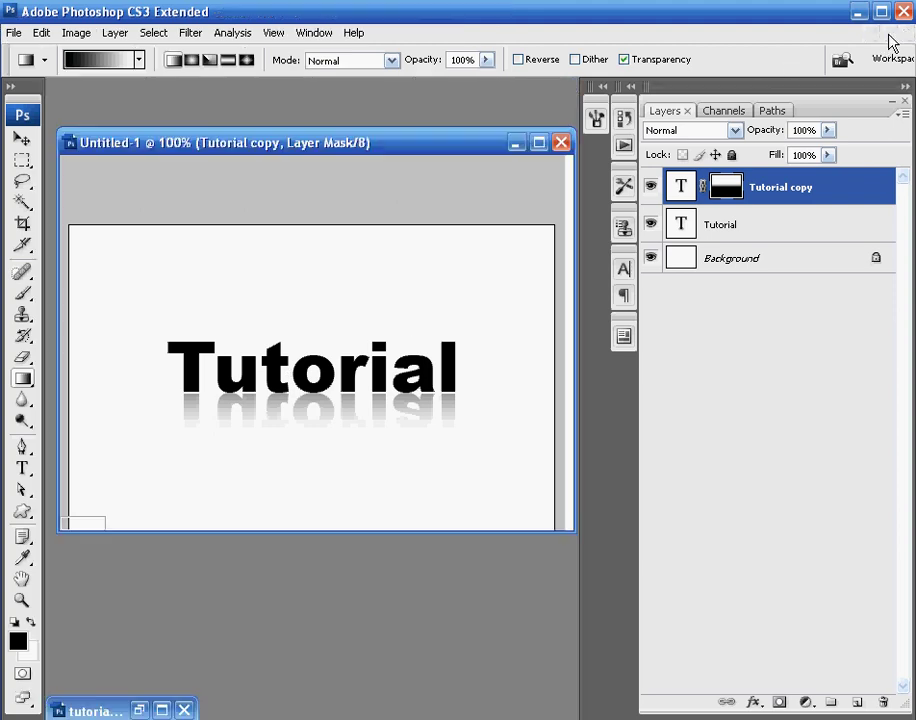
left_click(162, 710)
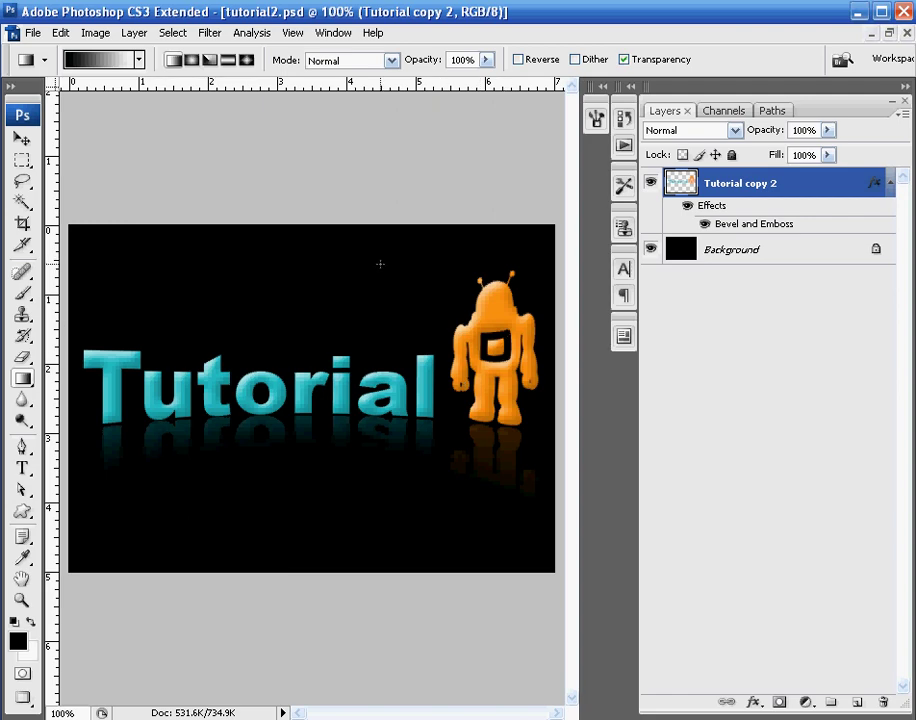
left_click(885, 33)
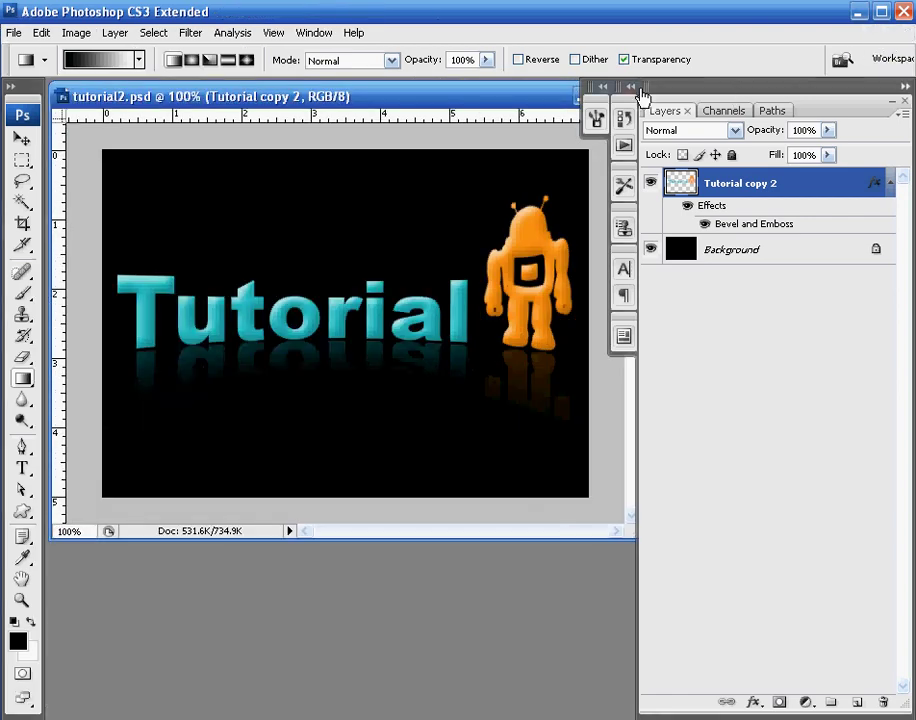
double_click(499, 101)
key("ctrl+Tab")
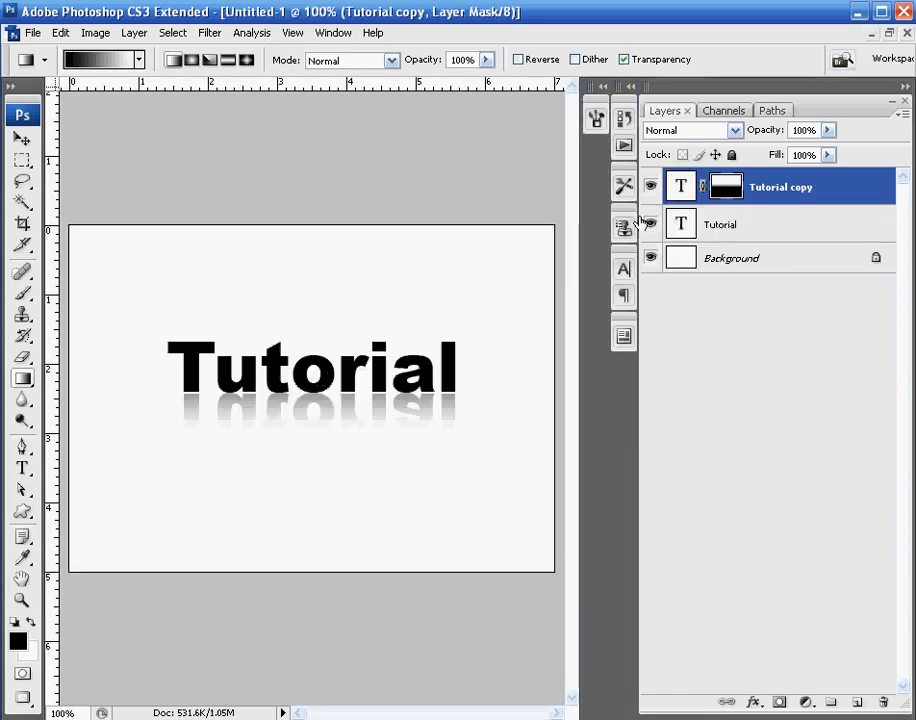